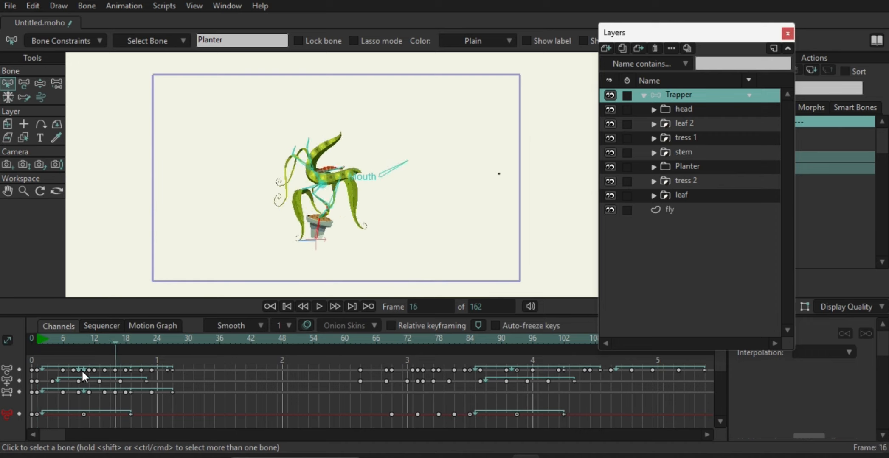
Step: Zoom in on the Trapper plant rig and go to frame 1 of the animation
left_click(173, 143)
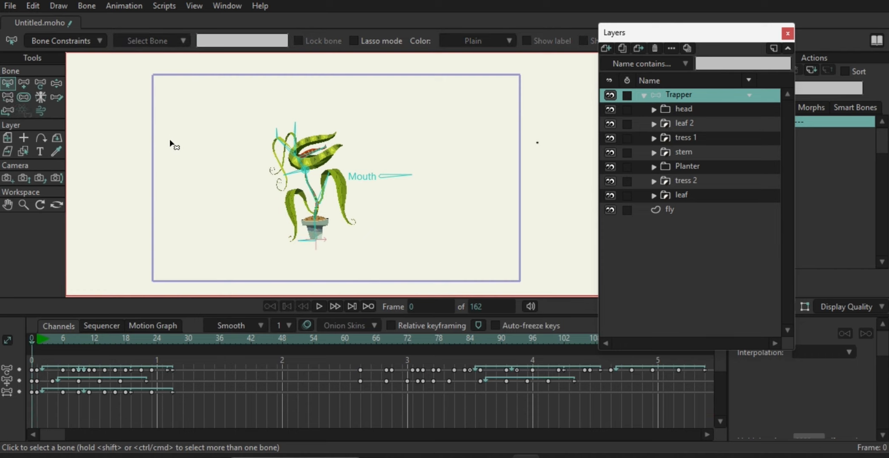
scroll(340, 206, "up", 5)
scroll(357, 207, "down", 5)
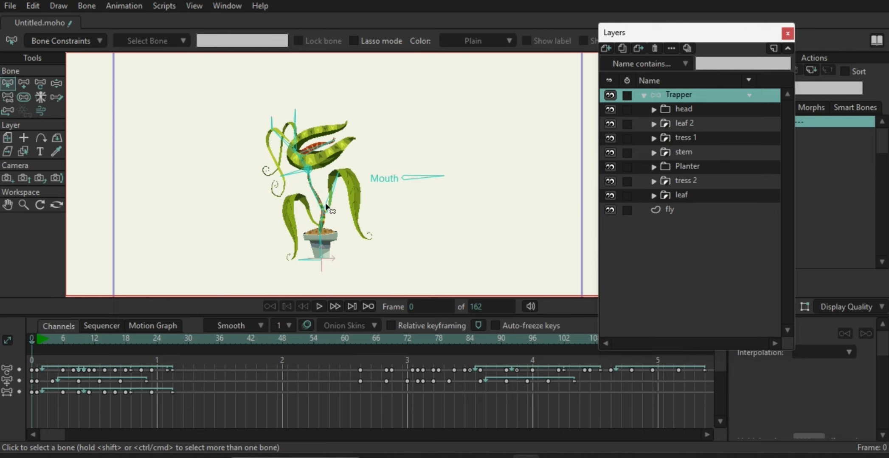
left_click(44, 356)
left_click(37, 360)
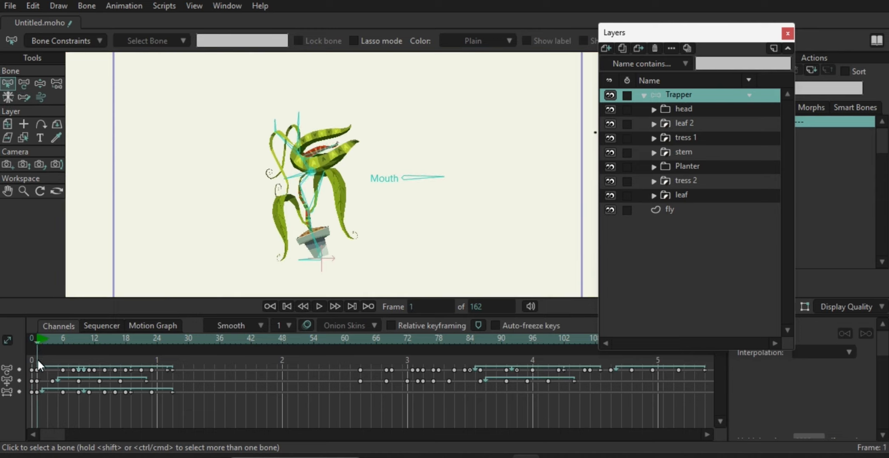
Step: Activate the Manipulate Bones tool and select the Mouth bone at frame 1
left_click(37, 101)
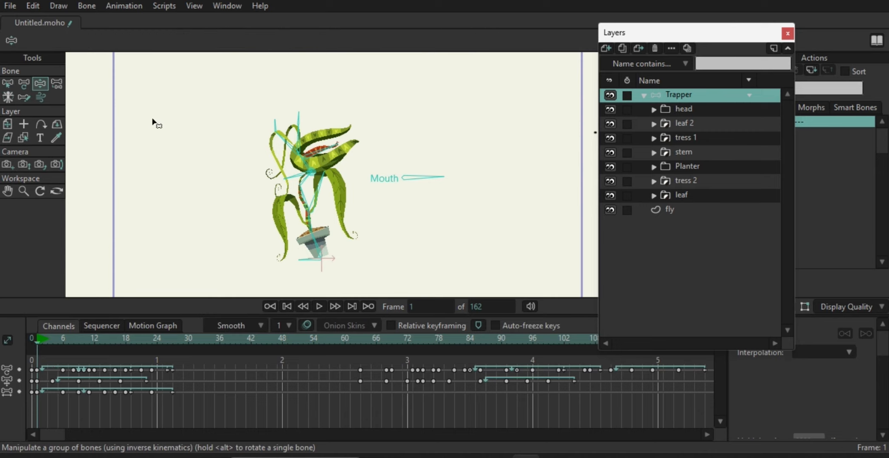
left_click(419, 198)
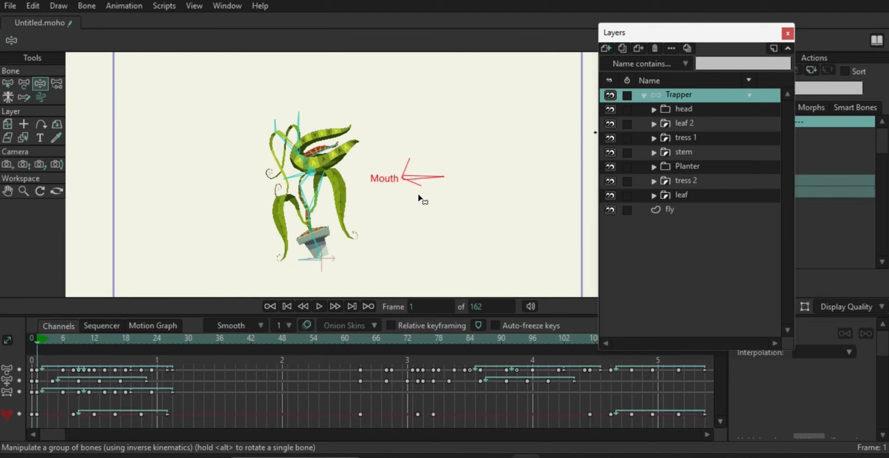
key("b")
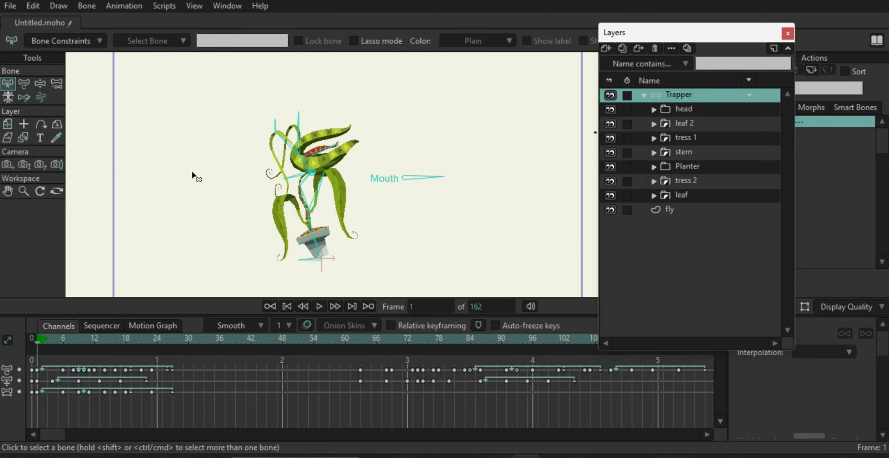
left_click(40, 84)
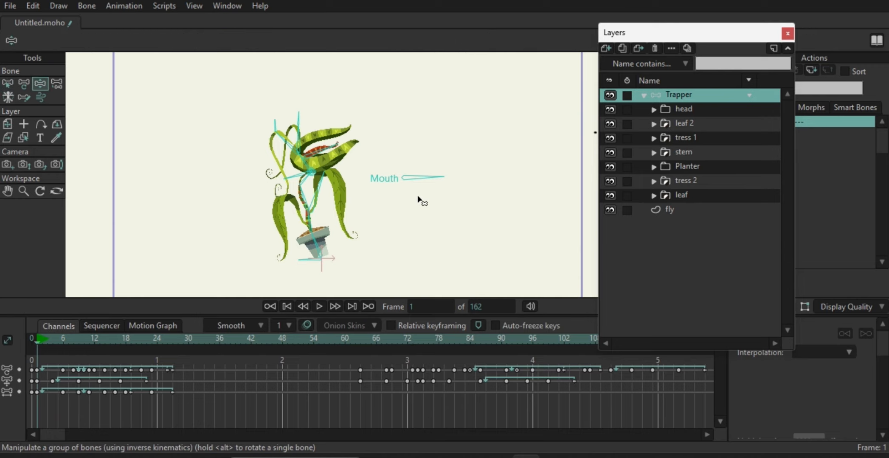
left_click(419, 199)
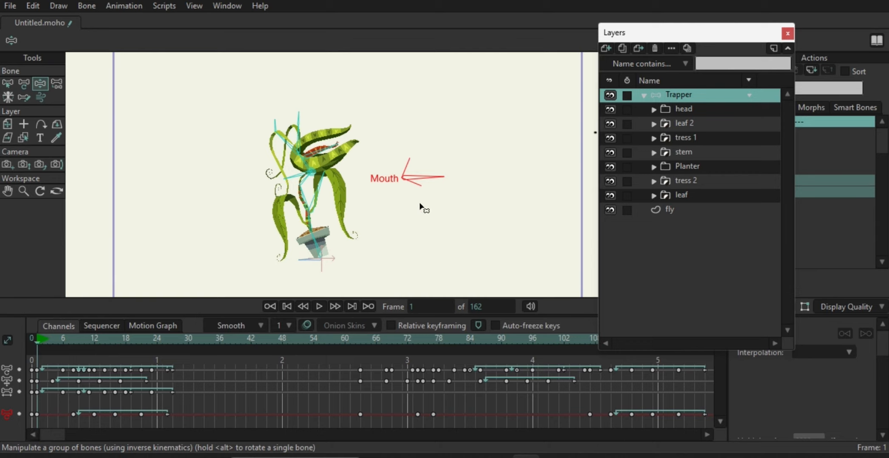
Step: Pick the tongue bones at frame 1, and the tress and head control bones at frame 2
left_click(325, 167)
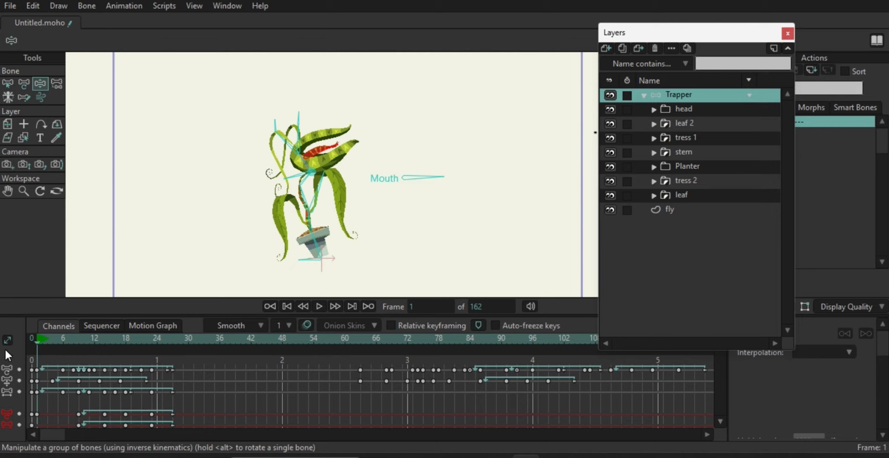
mouse_move(45, 356)
left_mouse_down()
mouse_move(266, 356)
mouse_move(563, 383)
mouse_move(42, 369)
left_mouse_up()
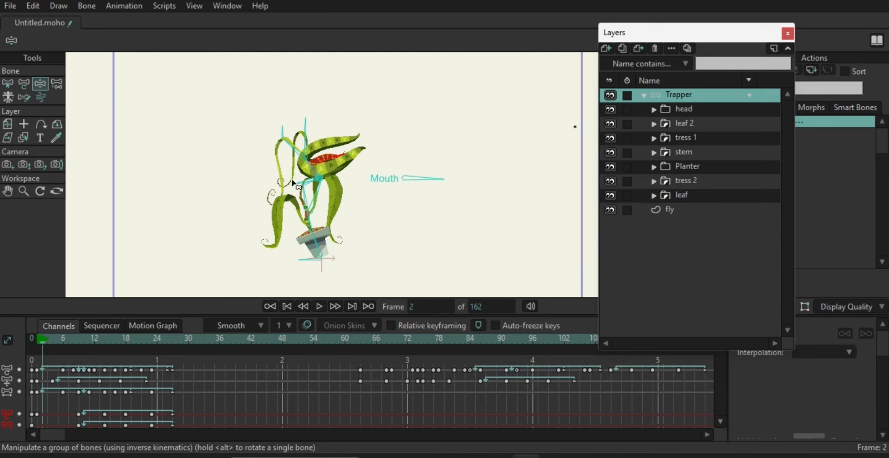
left_click(299, 170)
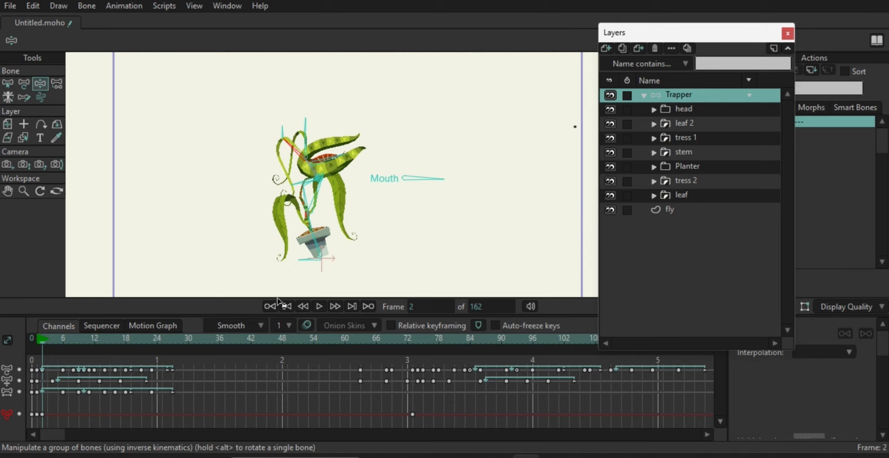
left_click(307, 157)
left_click(331, 221)
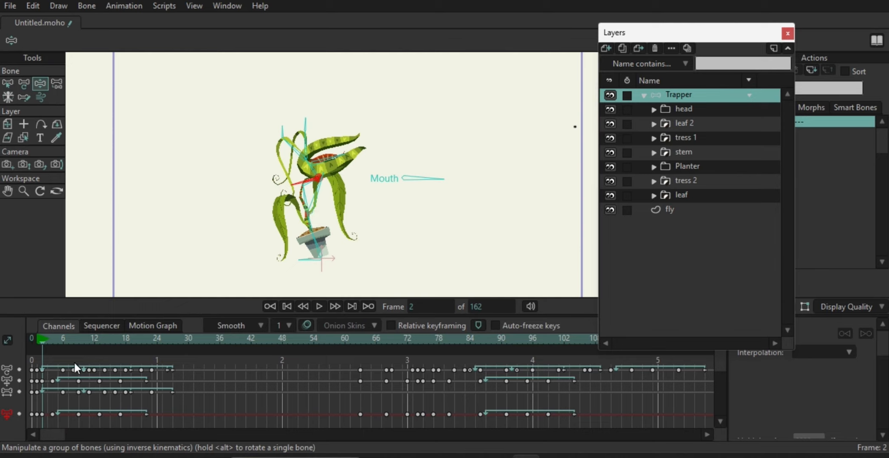
Step: Scrub through the existing keyed poses at frames 9, 14 and 19 to examine the plant's motion
left_click_drag(41, 356, 78, 361)
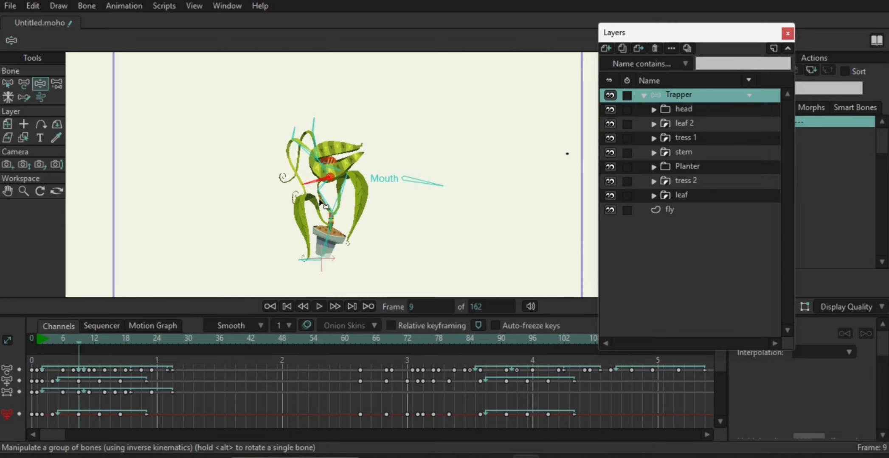
left_click(105, 357)
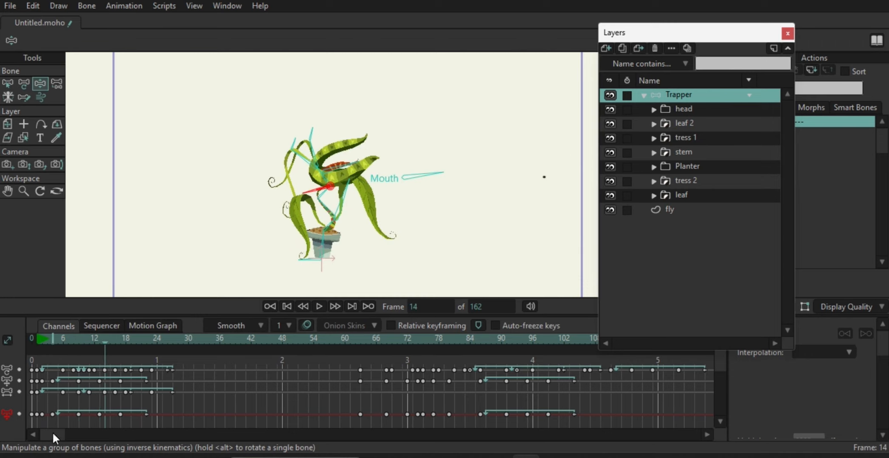
left_click_drag(55, 359, 126, 354)
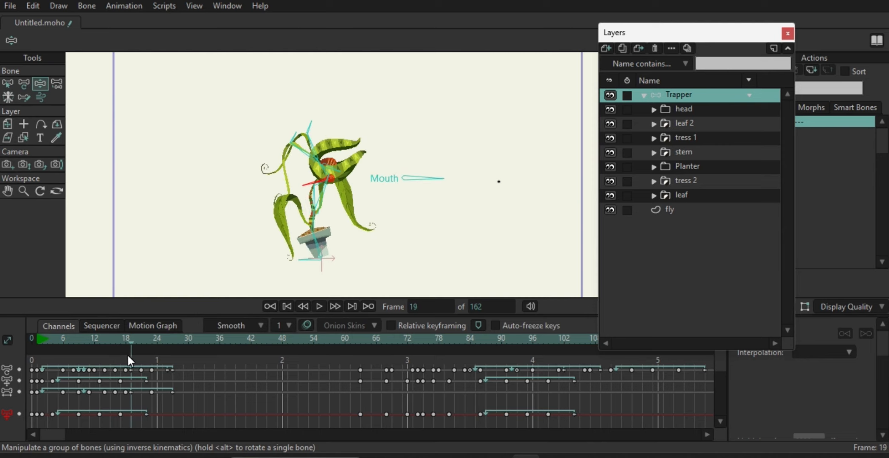
Step: At frame 17, move the head control bone up and back down to adjust how far the stem stretches
scroll(331, 207, "up", 5)
left_click_drag(322, 199, 323, 194)
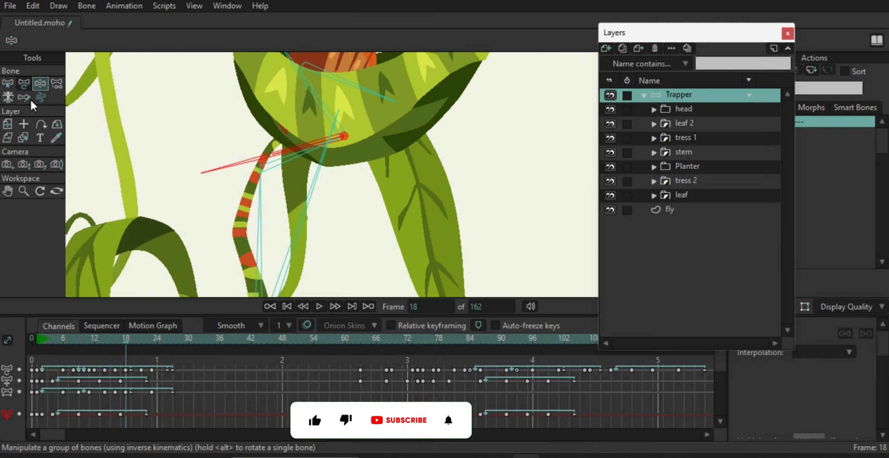
left_click_drag(127, 354, 121, 358)
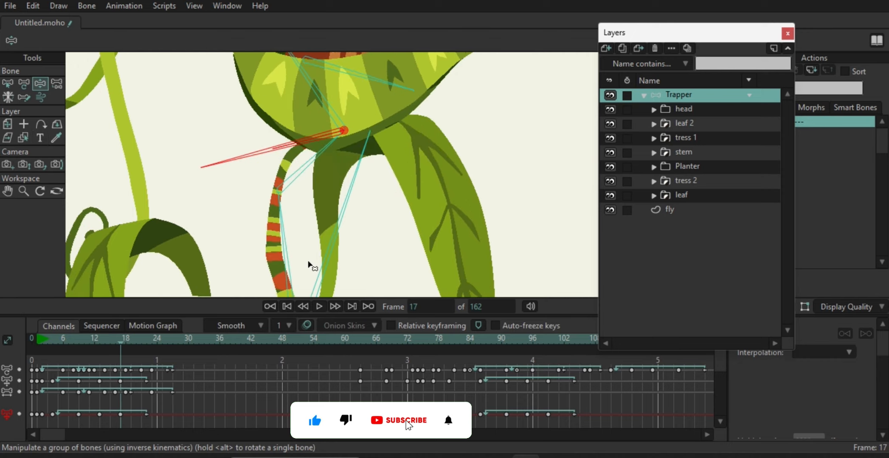
left_click_drag(249, 169, 232, 117)
scroll(222, 168, "down", 6)
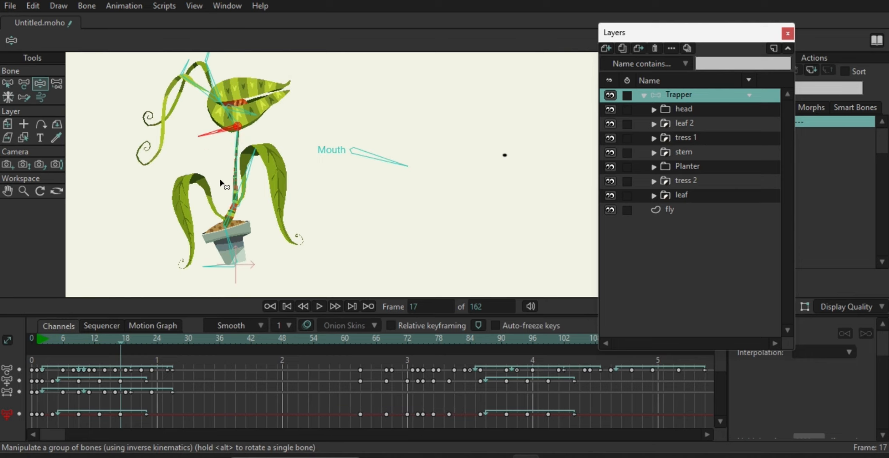
left_click_drag(220, 182, 229, 208)
Step: Raise the head control bone to stretch the stem at frame 9, and lower it toward the pot at frame 13
left_click_drag(56, 355, 78, 376)
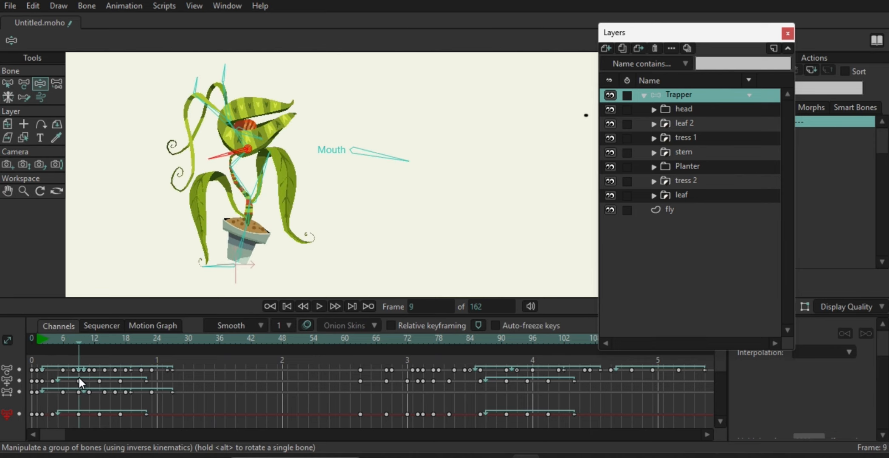
left_click_drag(227, 173, 211, 132)
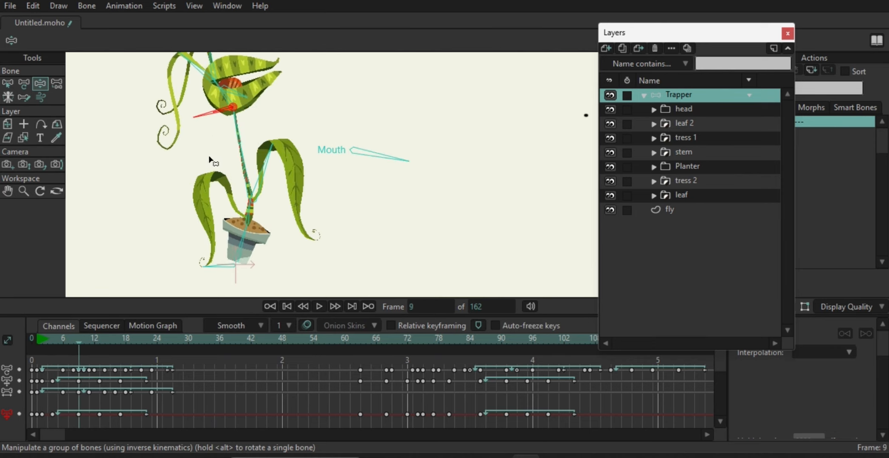
left_click_drag(82, 355, 99, 350)
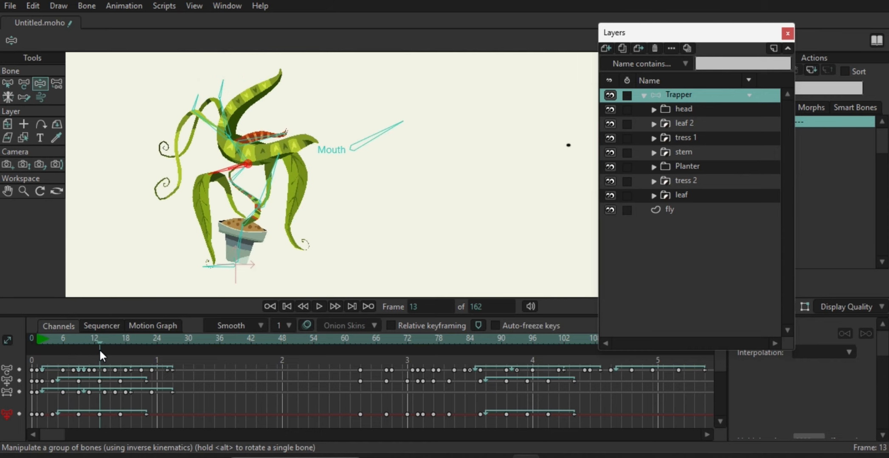
left_click_drag(229, 191, 226, 213)
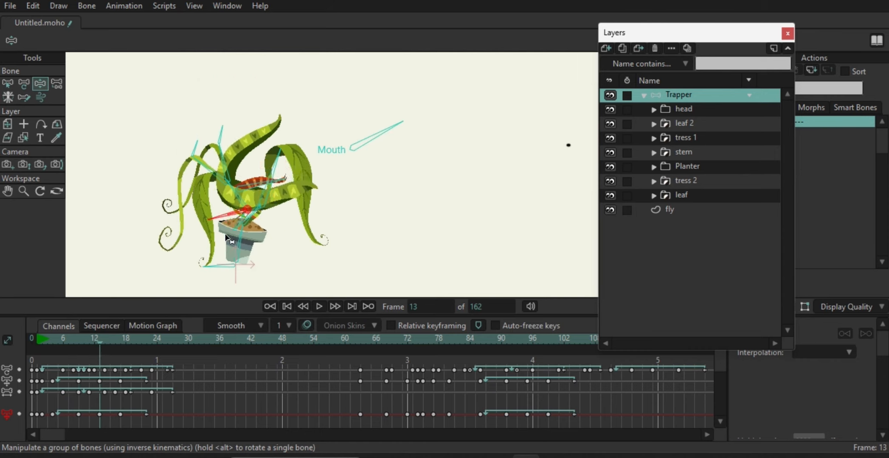
Step: Scrub back to the start, play the animation to review the edited poses, and return to frame 1
left_click_drag(101, 356, 31, 369)
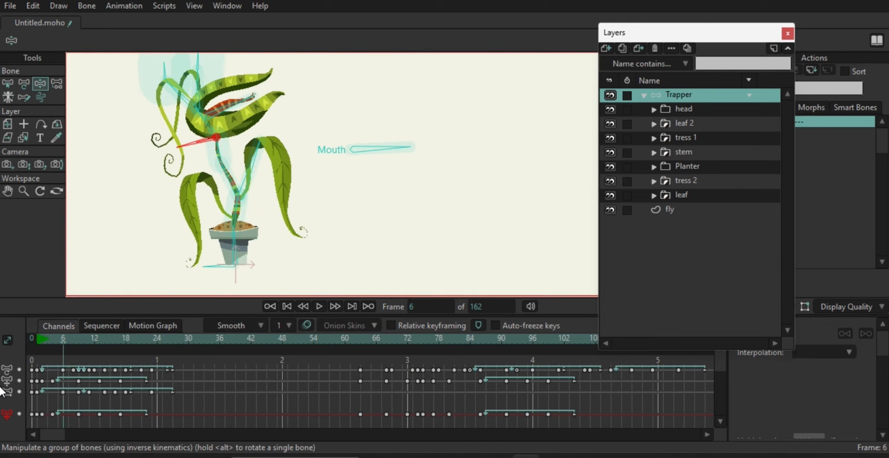
key("space")
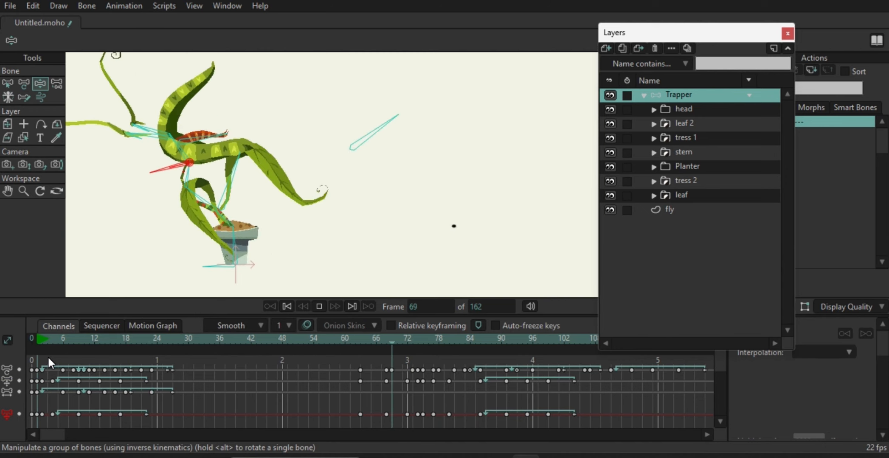
key("space")
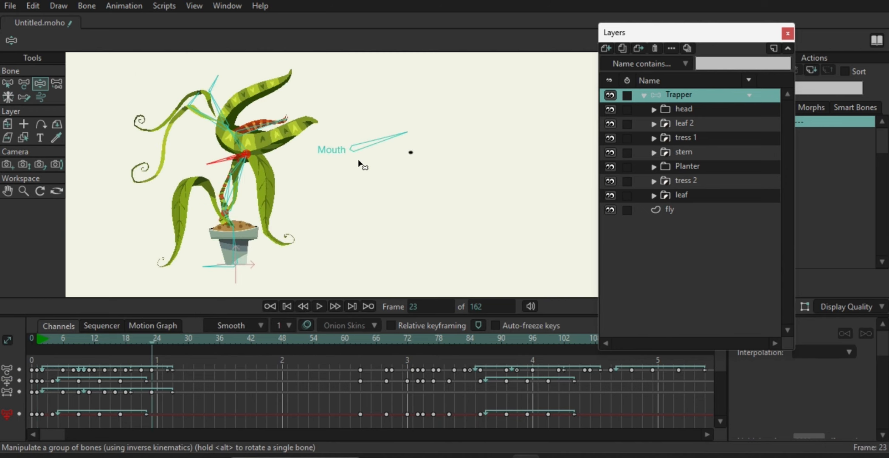
left_click(37, 357)
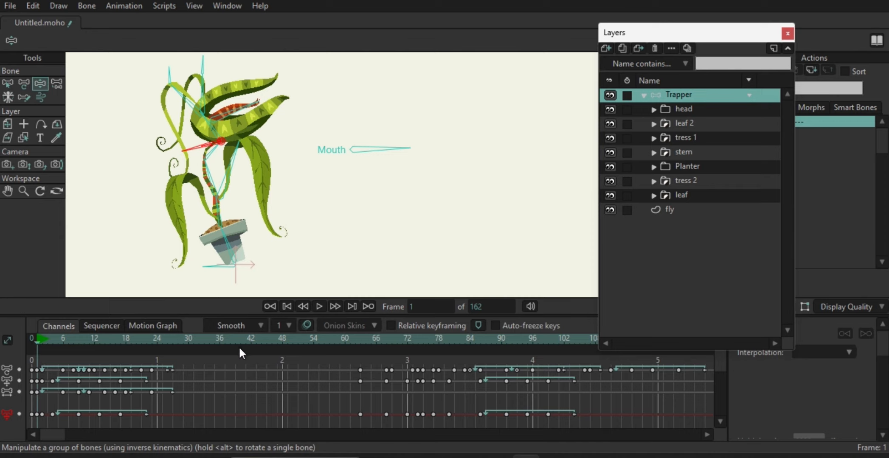
left_click(222, 355)
left_click_drag(372, 170, 374, 172)
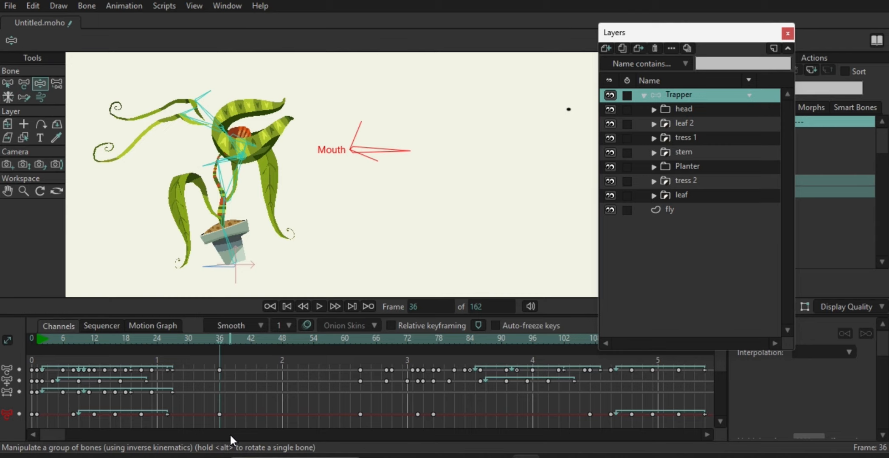
left_click_drag(203, 377, 205, 378)
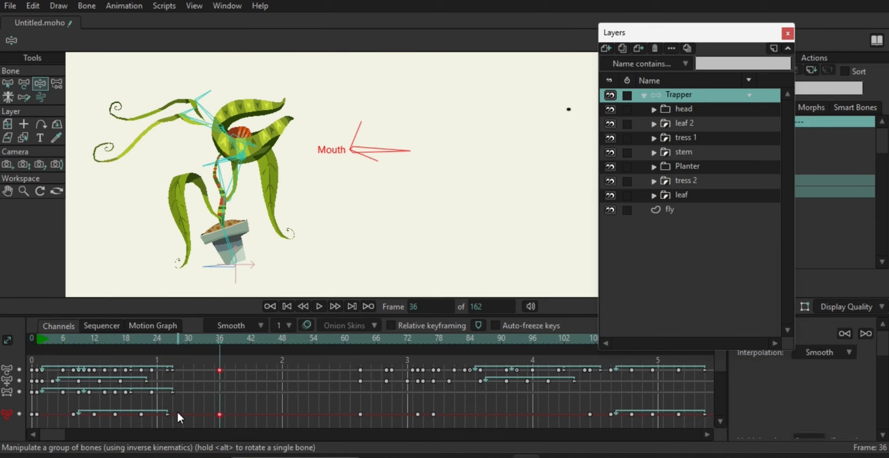
key("Delete")
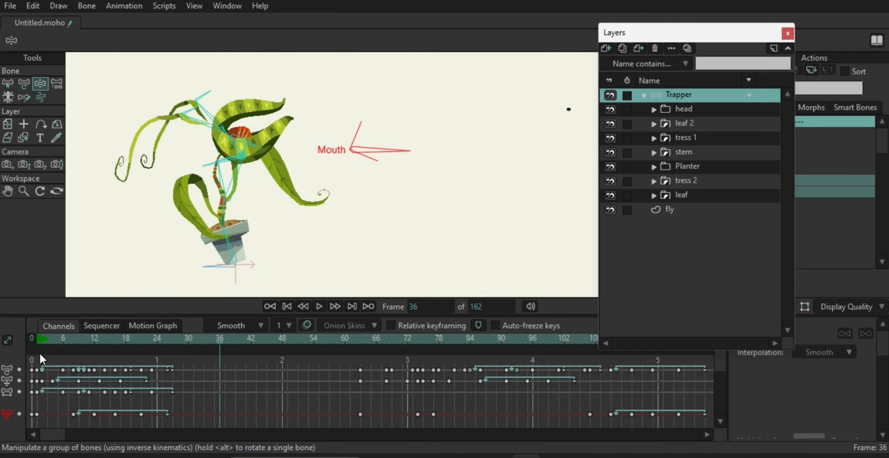
Step: At frame 115, rotate the Mouth bone slightly downward to narrow the plant's mouth opening
left_click(40, 352)
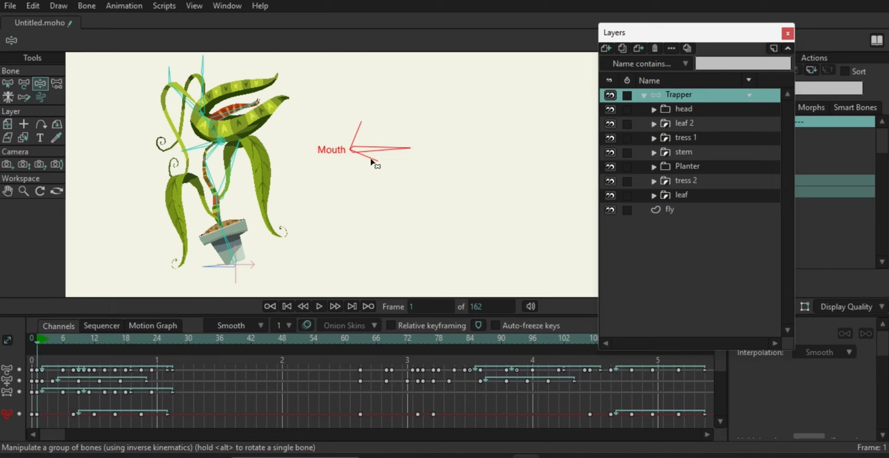
left_click_drag(528, 423, 163, 440)
left_click_drag(245, 360, 260, 361)
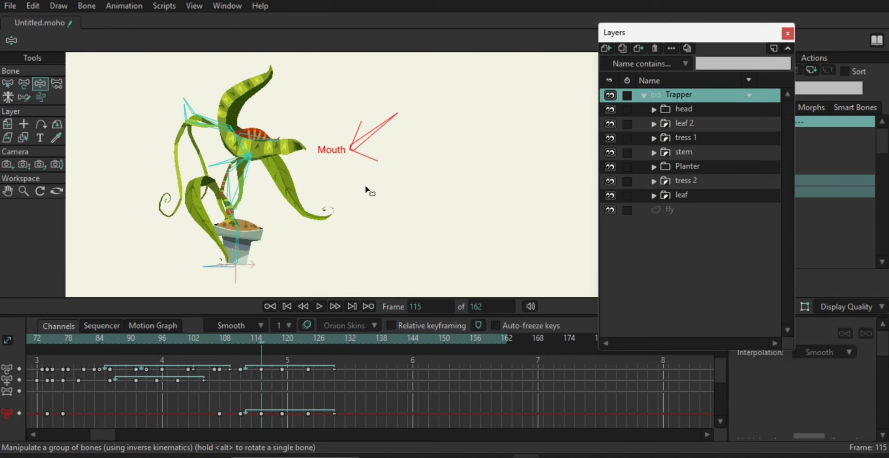
mouse_move(386, 135)
left_mouse_down()
mouse_move(392, 187)
mouse_move(392, 160)
mouse_move(304, 93)
mouse_move(371, 143)
mouse_move(379, 167)
mouse_move(379, 139)
left_mouse_up()
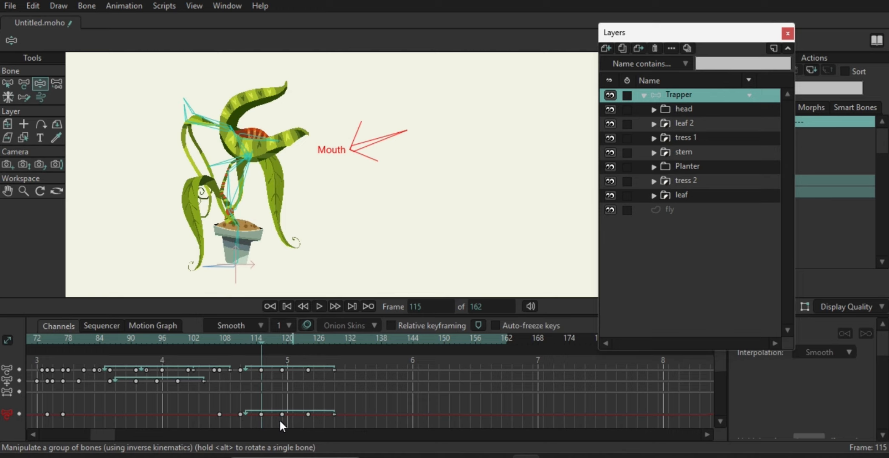
Step: At frame 119, rotate the Mouth bone upward to open the plant's mouth wider, and check the poses at frames 124 and 129
left_click(283, 356)
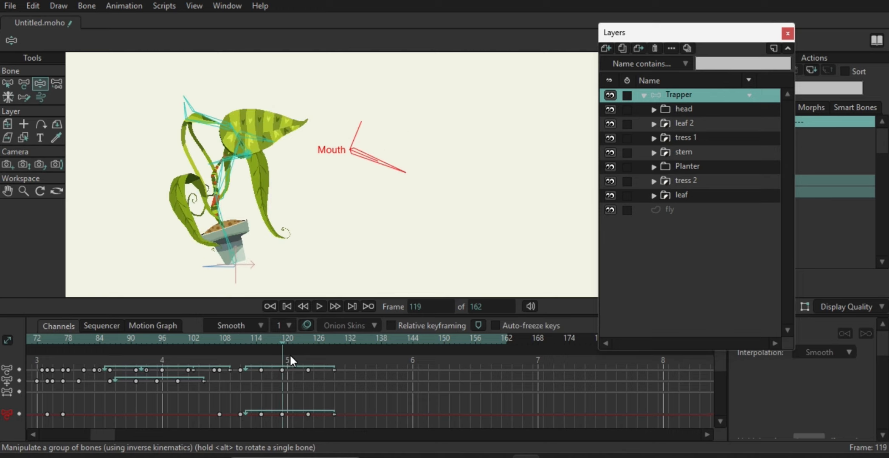
left_click_drag(388, 181, 378, 86)
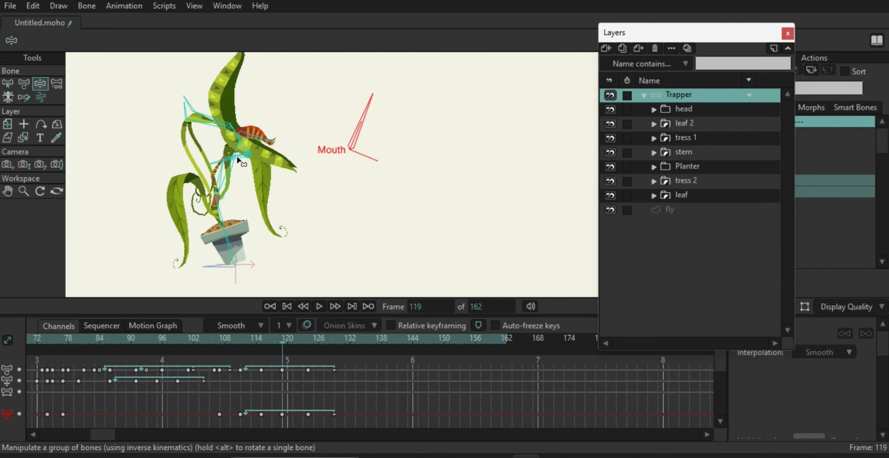
left_click(308, 355)
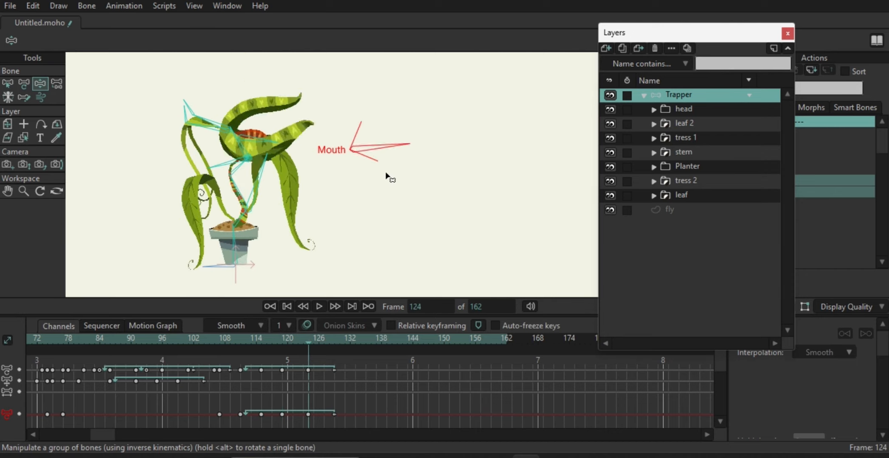
left_click(334, 358)
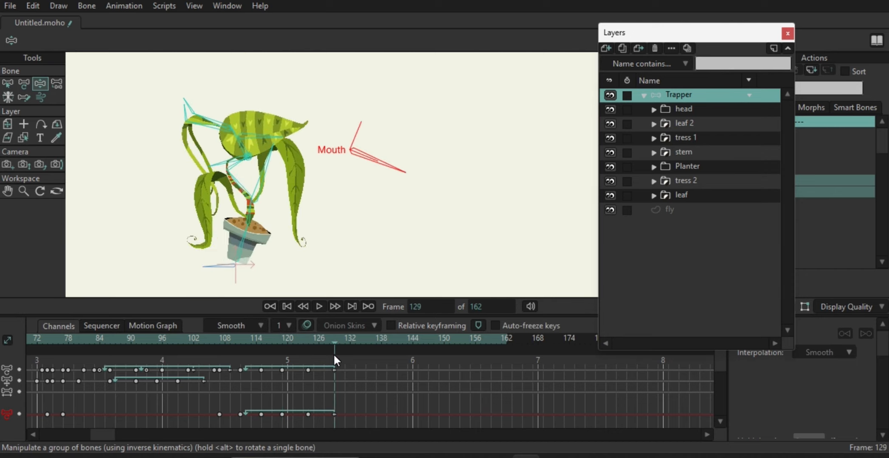
Step: Return to the start of the timeline, play the animation to review the mouth and stem motion, and go to frame 1
left_click_drag(333, 354, 1, 329)
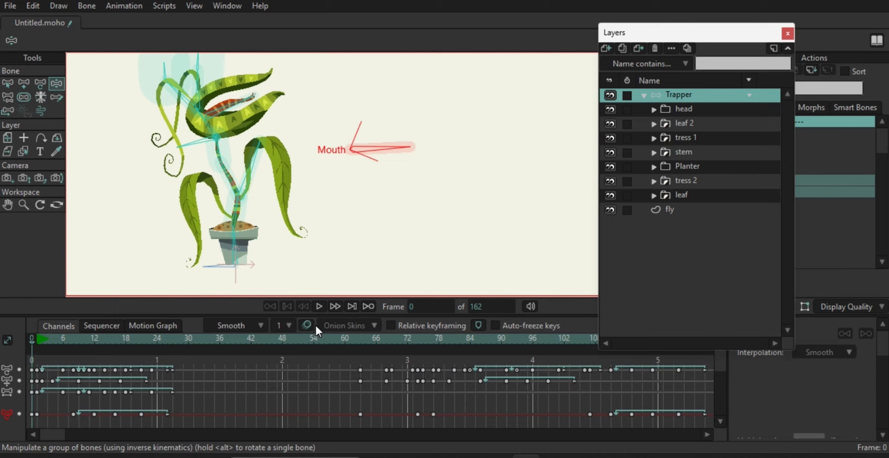
left_click(318, 307)
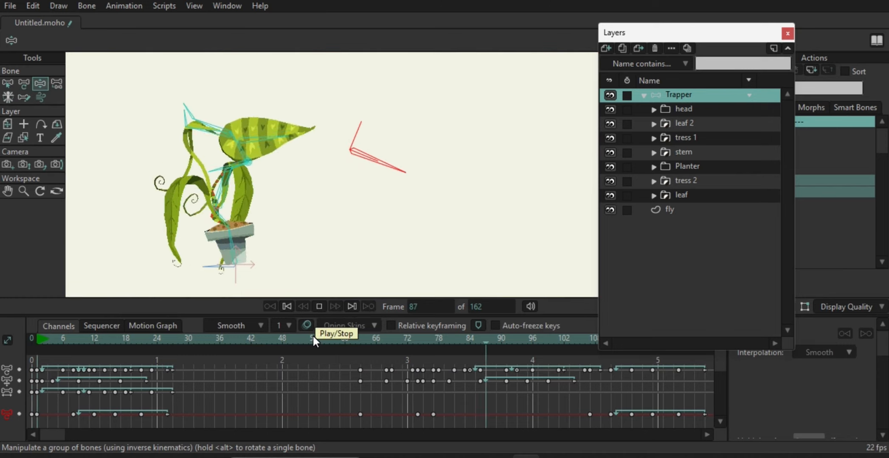
left_click(320, 309)
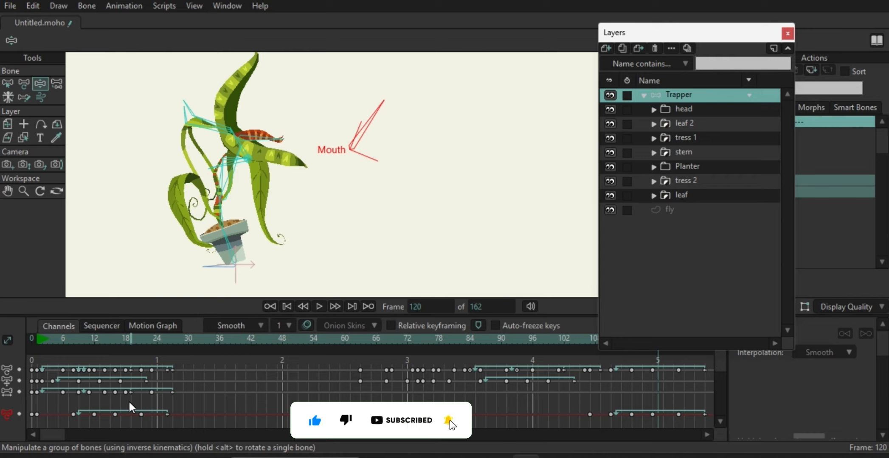
left_click(38, 356)
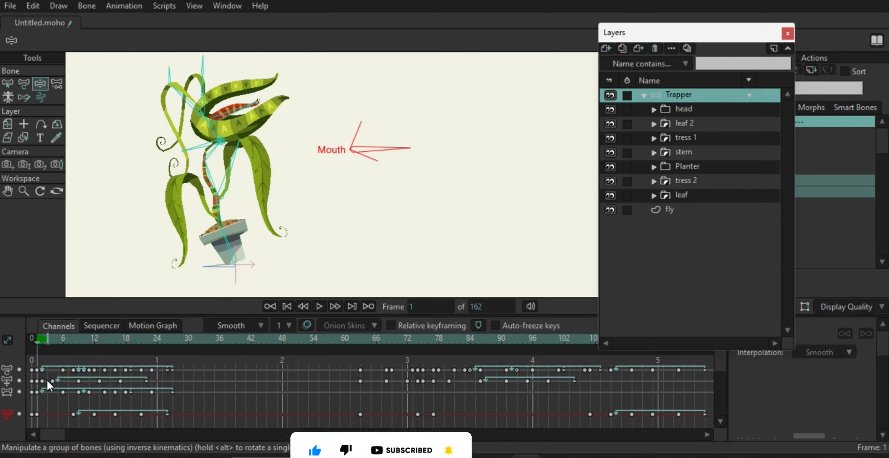
Step: Move the Layers window up clear of the timeline controls and scrub through the early poses as far as frame 40
mouse_move(42, 374)
left_mouse_down()
mouse_move(187, 436)
mouse_move(119, 388)
mouse_move(45, 376)
left_mouse_up()
left_click_drag(656, 36, 657, 1)
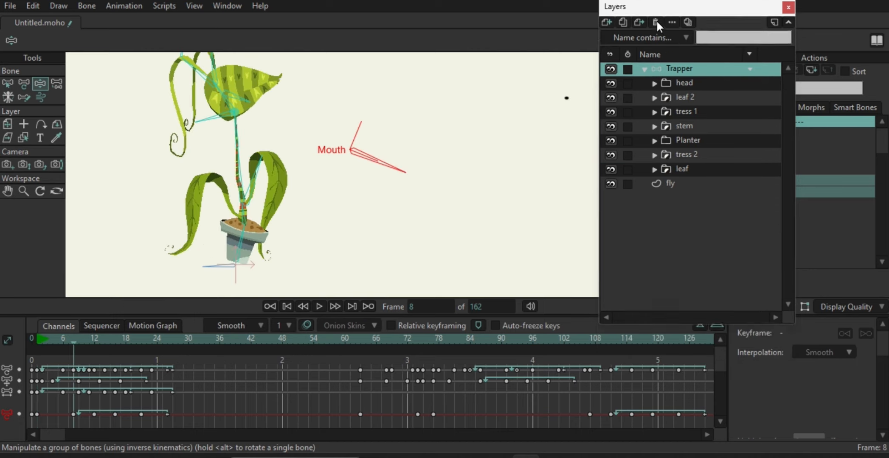
left_click_drag(73, 370, 114, 369)
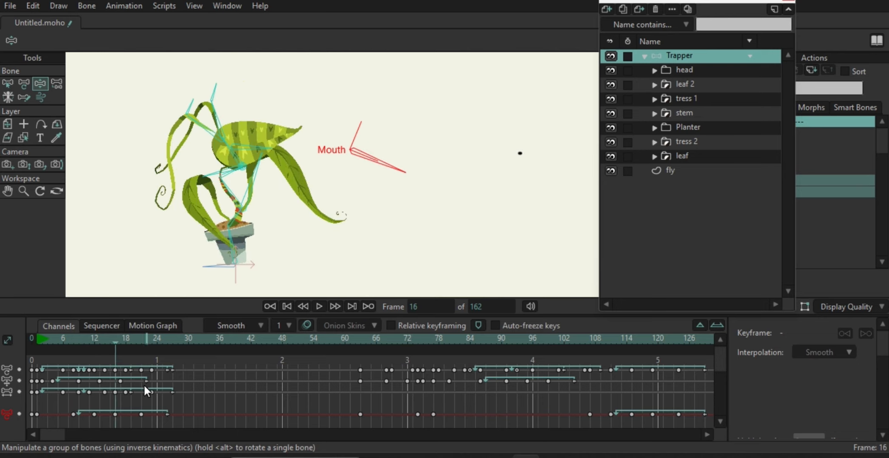
left_click_drag(116, 360, 234, 388)
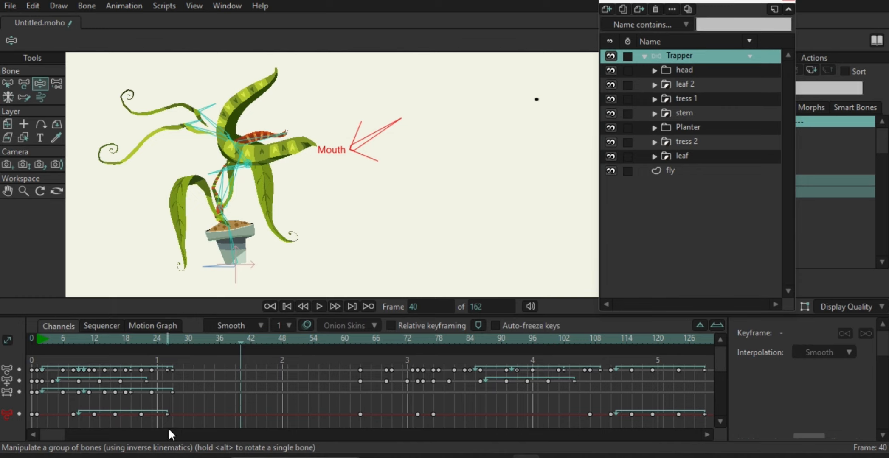
Step: Switch the Mouth bone's frame 26 keyframe to Smooth and back to Cycle interpolation, looping to absolute frame 2
left_click(167, 415)
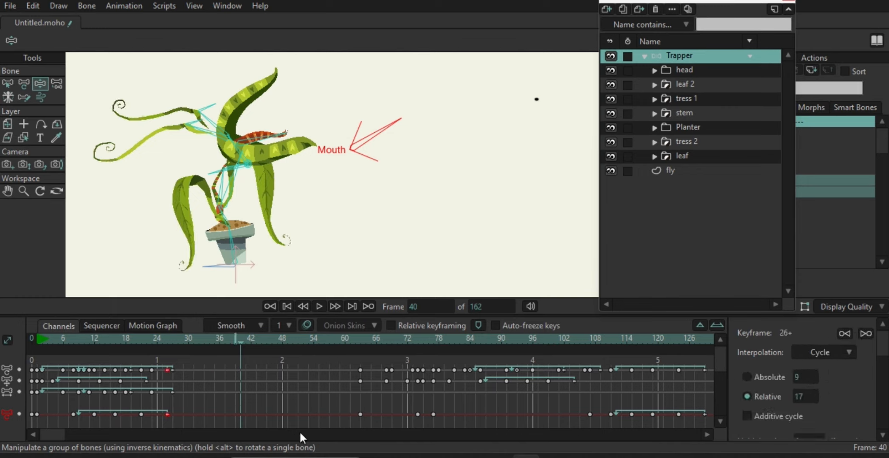
left_click(832, 357)
left_click(833, 334)
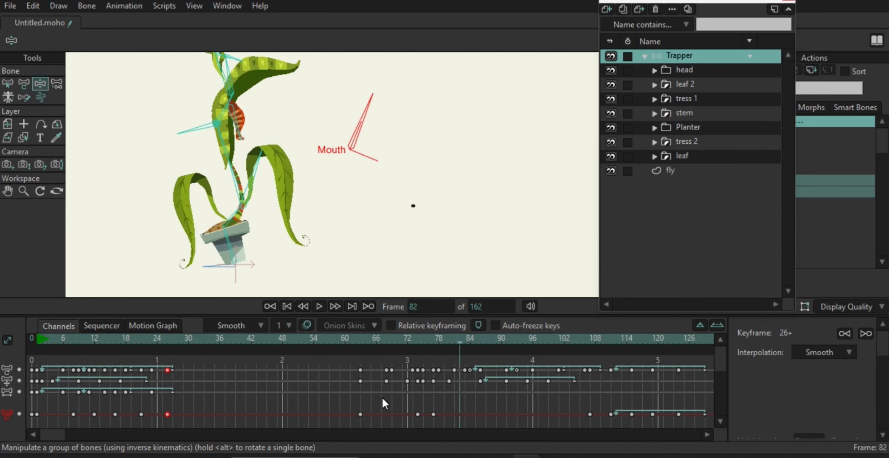
left_click(83, 376)
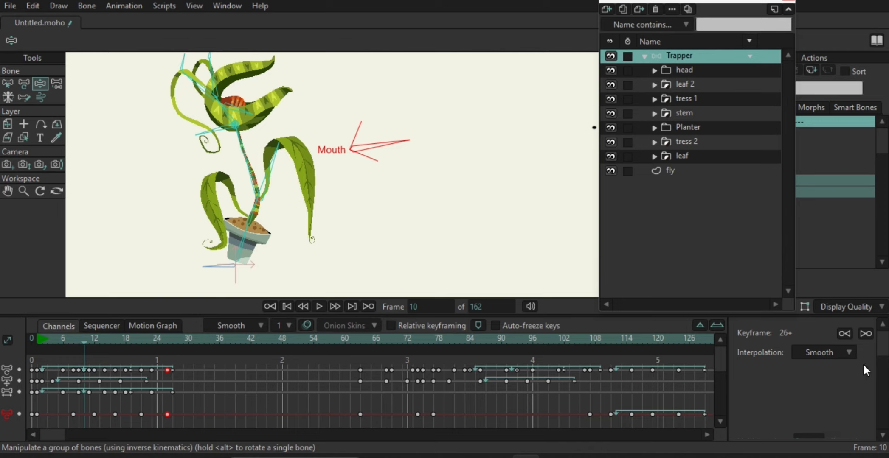
left_click(810, 353)
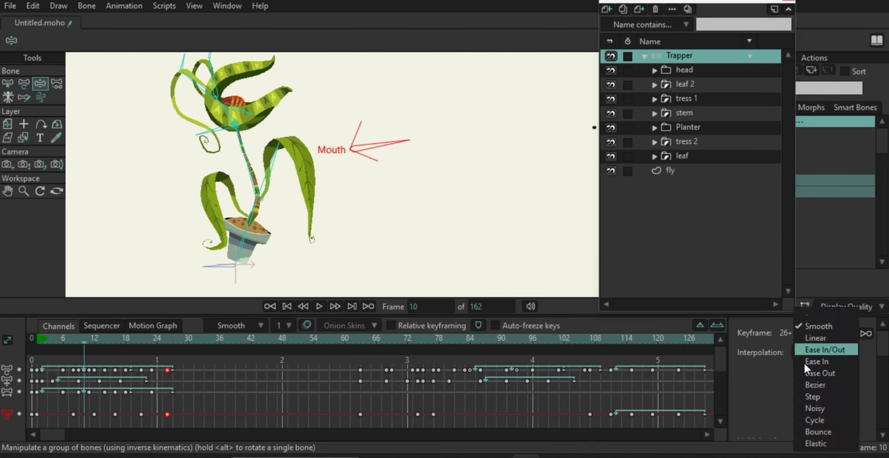
left_click(829, 437)
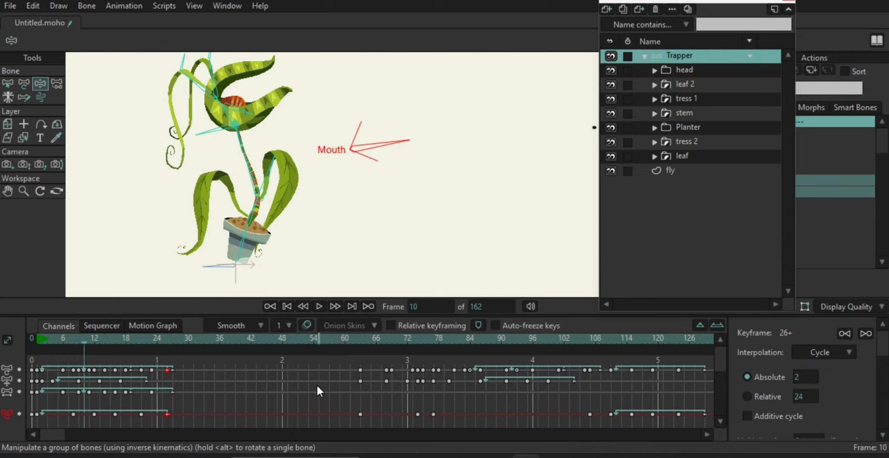
Step: Bring the whole plant and camera frame into view and scrub to frame 22 to examine the cycling mouth motion
scroll(239, 252, "down", 3)
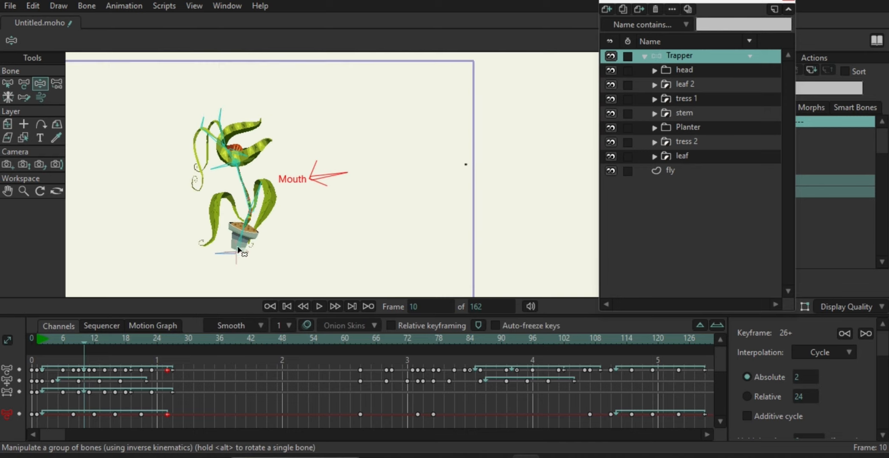
left_click_drag(238, 250, 298, 246)
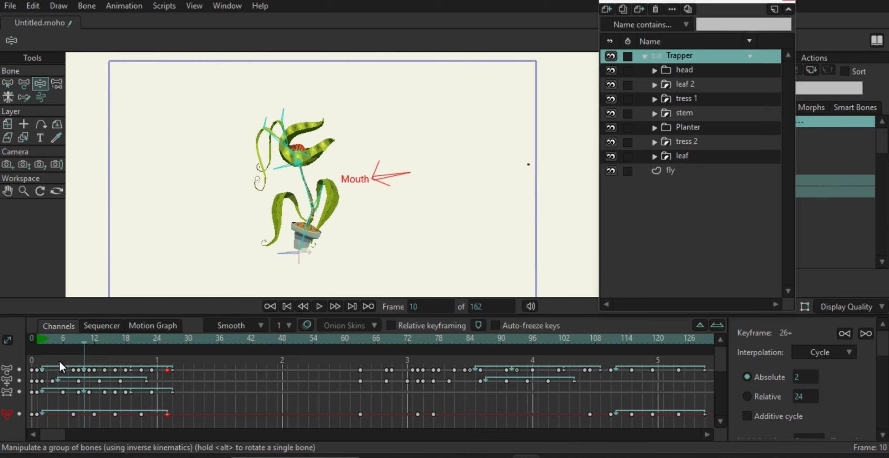
left_click_drag(58, 359, 144, 359)
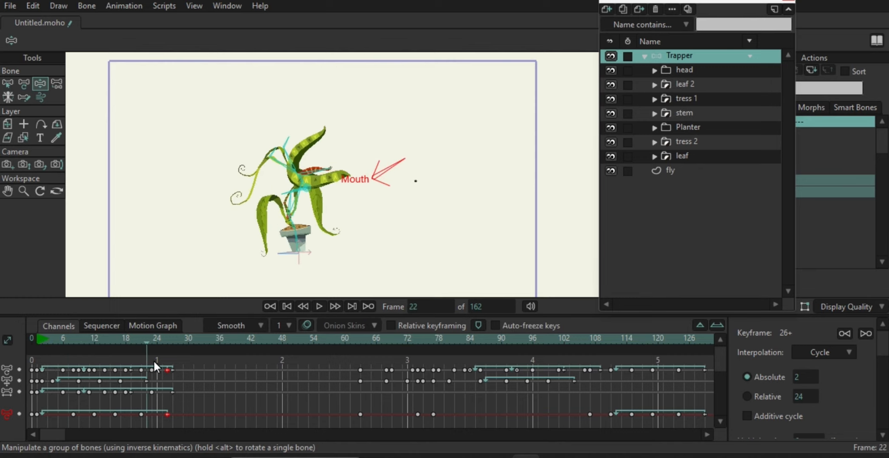
Step: Expand the head group and select Layer 2 inside bottom to examine the lower jaw's stripe markings at frame 22
left_click(672, 72)
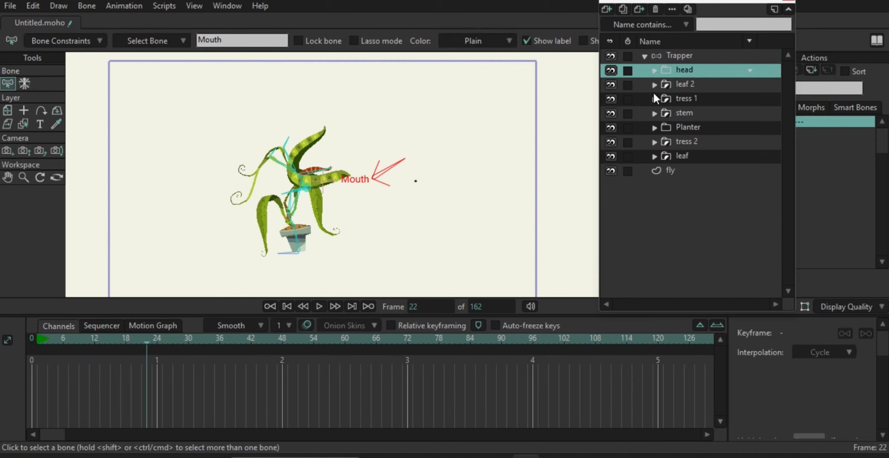
left_click(654, 72)
left_click(705, 114)
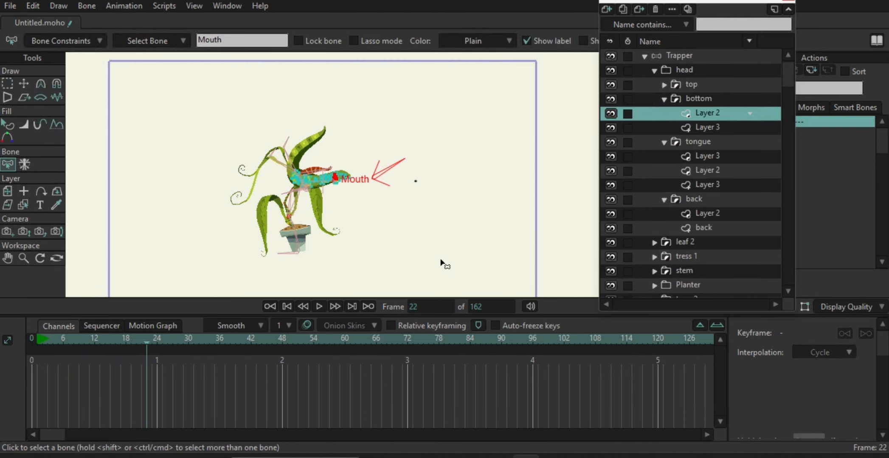
scroll(305, 180, "up", 8)
left_click_drag(403, 147, 366, 123)
scroll(372, 121, "down", 2)
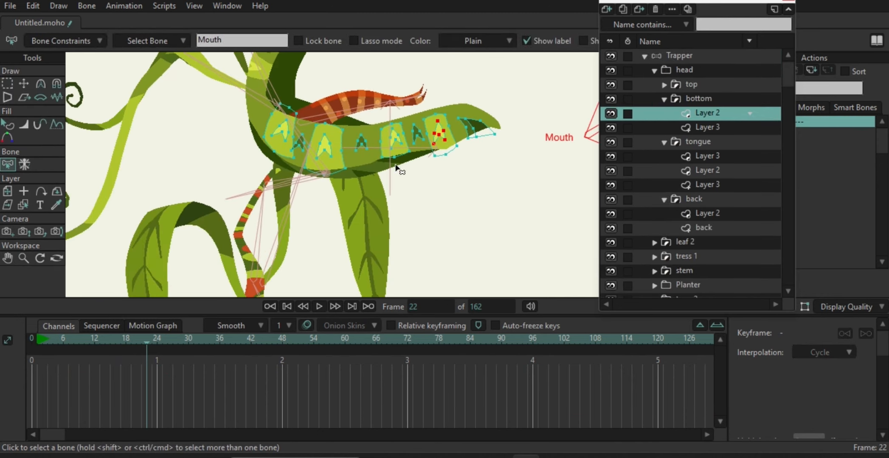
scroll(397, 168, "down", 5)
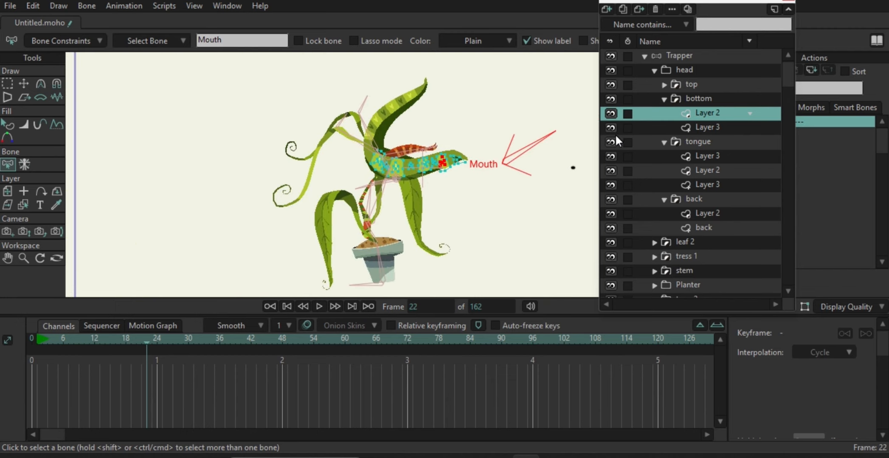
Step: Reselect the Trapper bone layer, scrub to frame 34 to examine the head up close, and compare it with frame 1
left_click(679, 56)
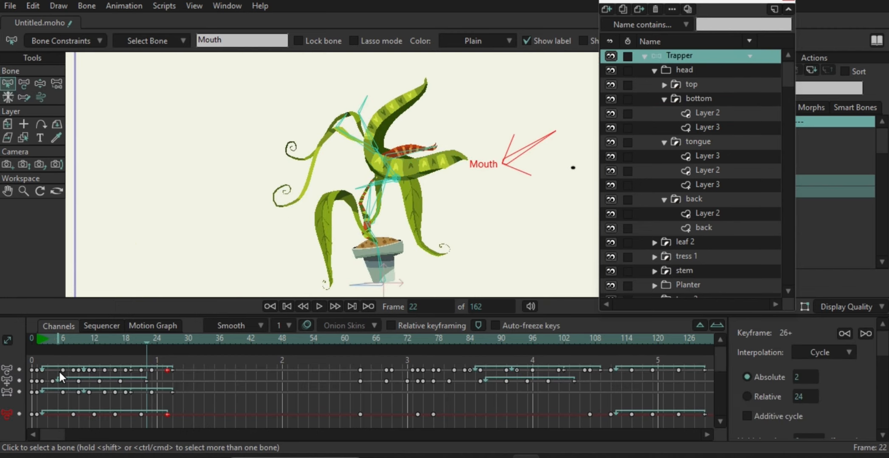
left_click_drag(37, 355, 213, 362)
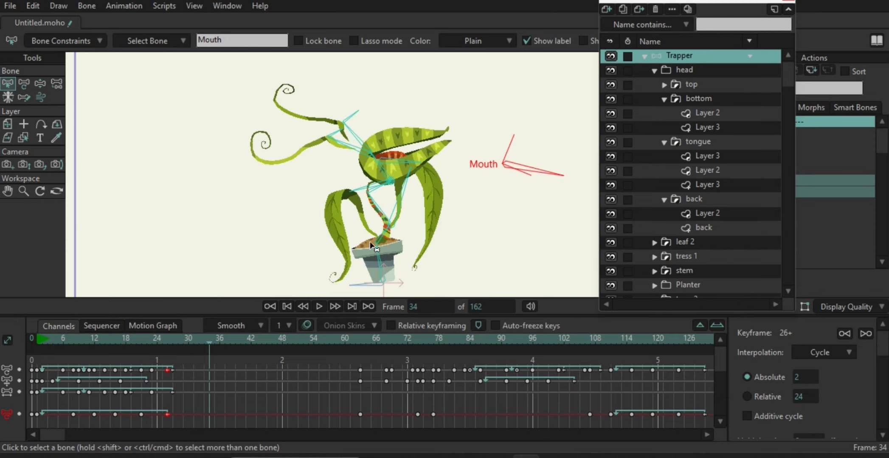
scroll(408, 165, "up", 5)
left_click_drag(405, 162, 296, 198)
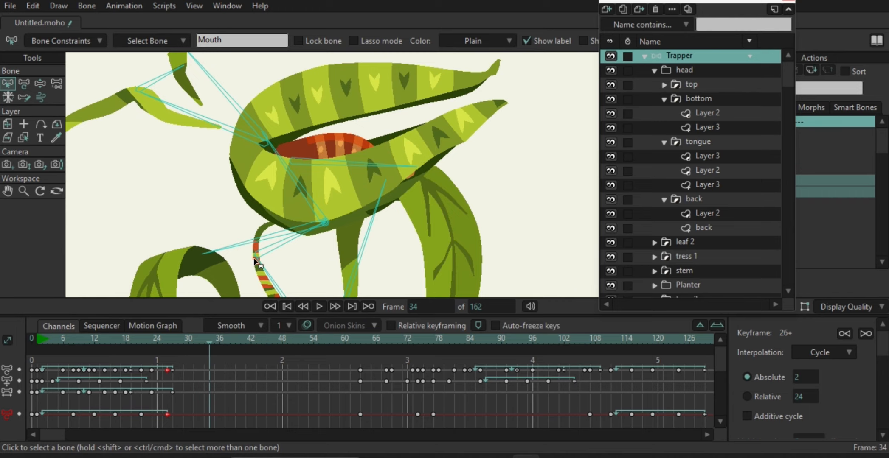
left_click(35, 355)
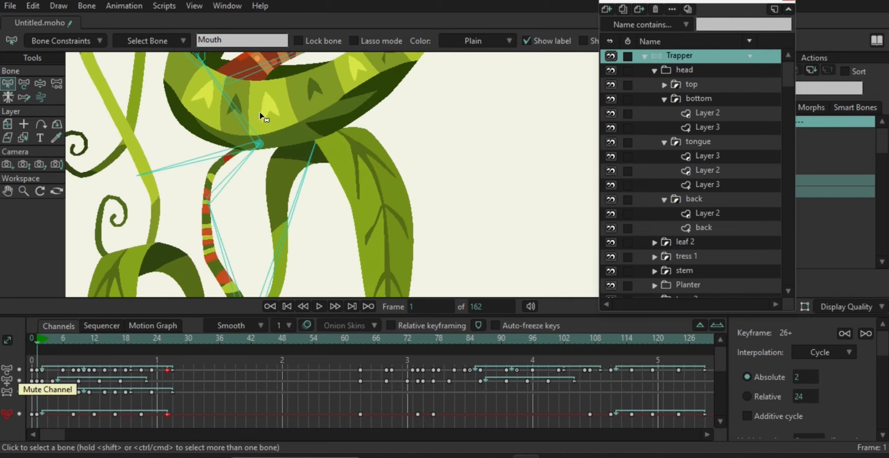
scroll(280, 153, "down", 3)
left_click_drag(301, 193, 300, 203)
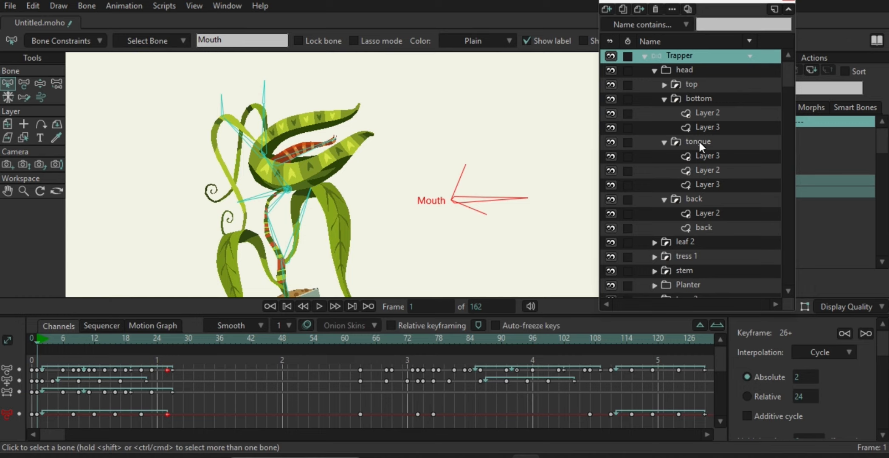
Step: At frame 6, move points of the light stripe and arrow markings at the back of the lower jaw on bottom's Layer 2
left_click(701, 114)
scroll(238, 217, "up", 4)
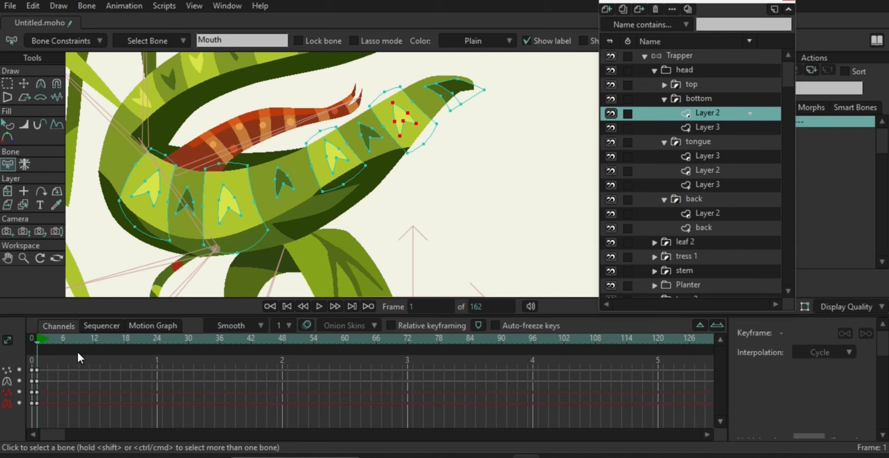
left_click(63, 361)
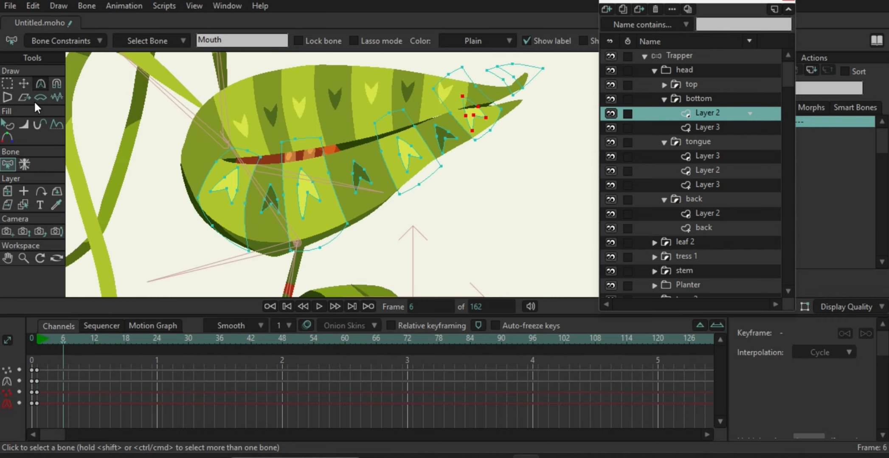
left_click(24, 84)
left_click_drag(287, 168, 214, 182)
key("ctrl+z")
left_click(282, 162)
left_click(315, 198)
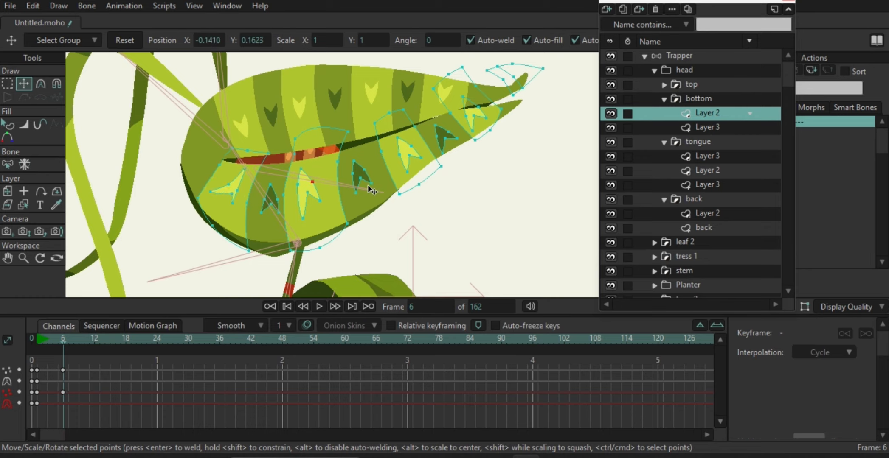
Step: Reshape the remaining arrow markings toward the lower jaw's tip at frame 6 by moving their points, and check the pose at frame 9
left_click_drag(376, 176, 377, 176)
left_click_drag(409, 162, 416, 169)
left_click_drag(403, 170, 450, 152)
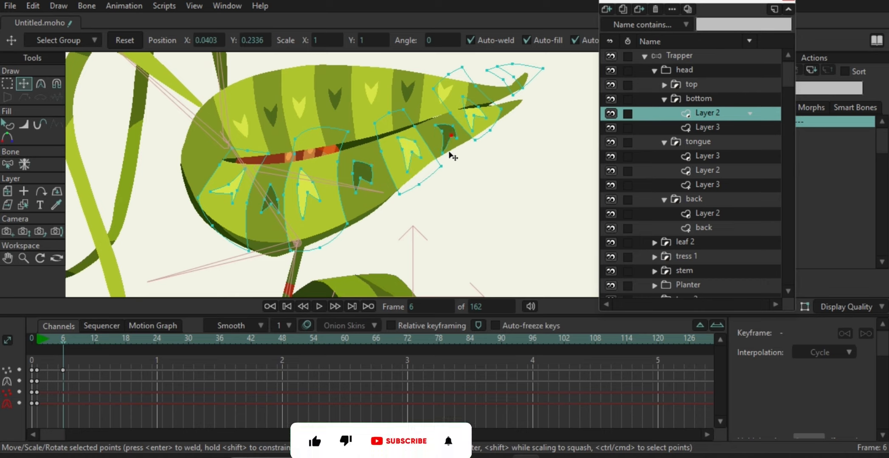
left_click_drag(481, 129, 473, 131)
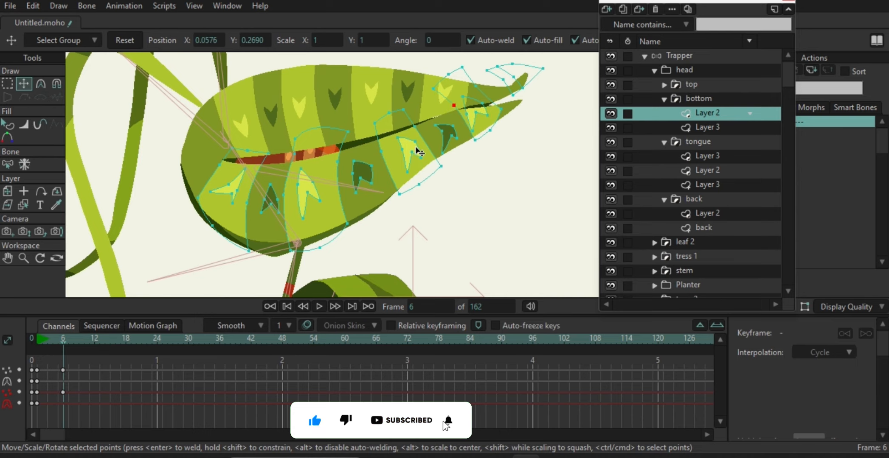
left_click(417, 122)
left_click(383, 144)
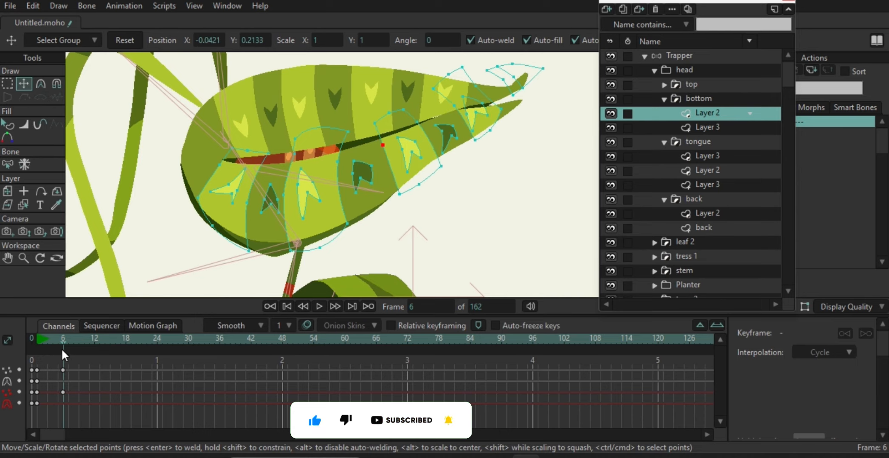
left_click_drag(62, 350, 79, 344)
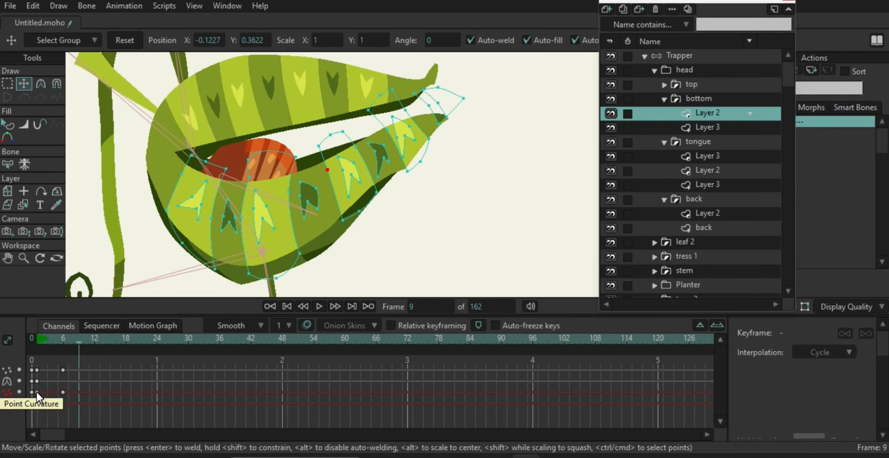
Step: Try Cycle interpolation on the frame 6 point keys of bottom's Layer 2, playing the animation to check the lower jaw's markings at frame 46
left_click_drag(76, 416, 61, 366)
left_click(822, 353)
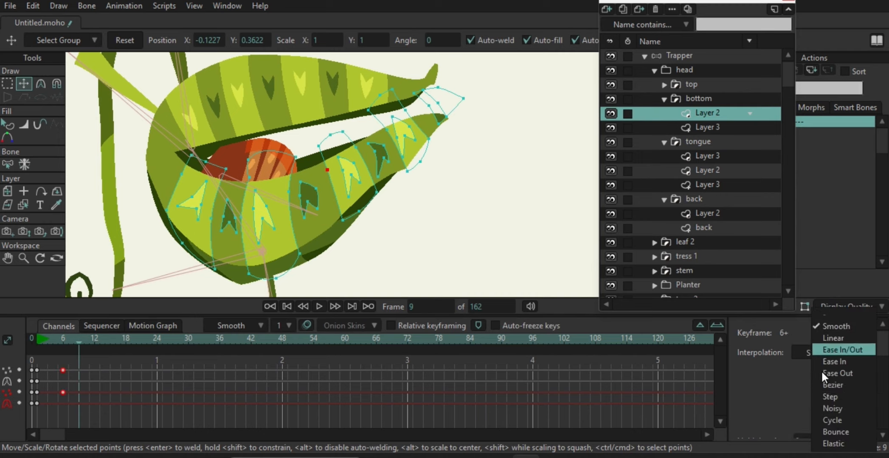
left_click(830, 421)
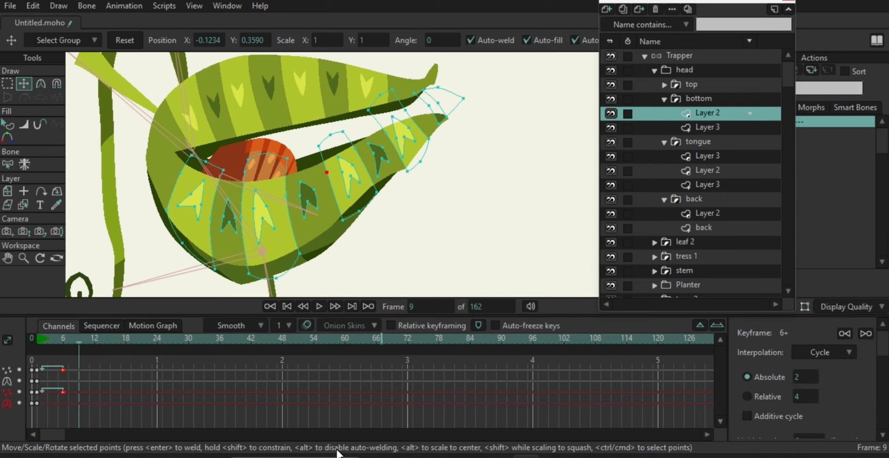
key("space")
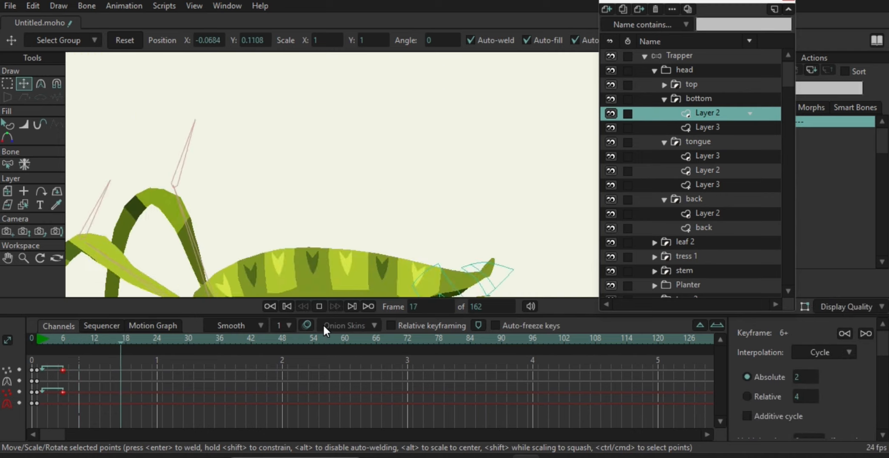
key("space")
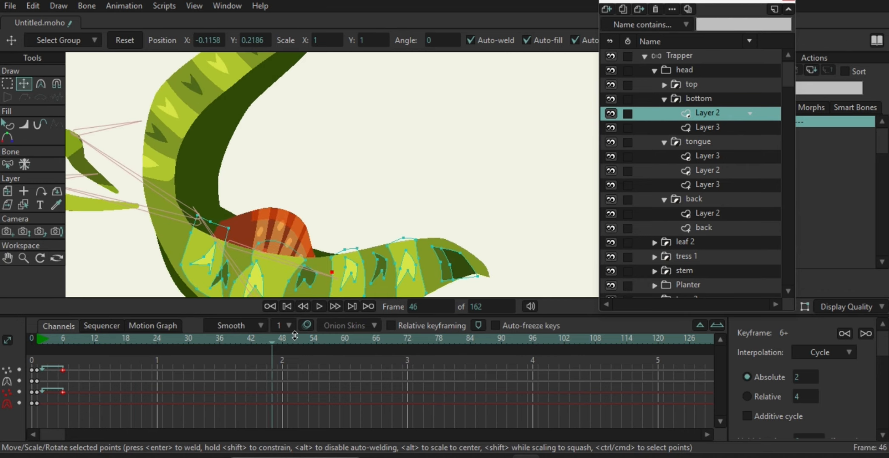
left_click_drag(291, 288, 295, 210)
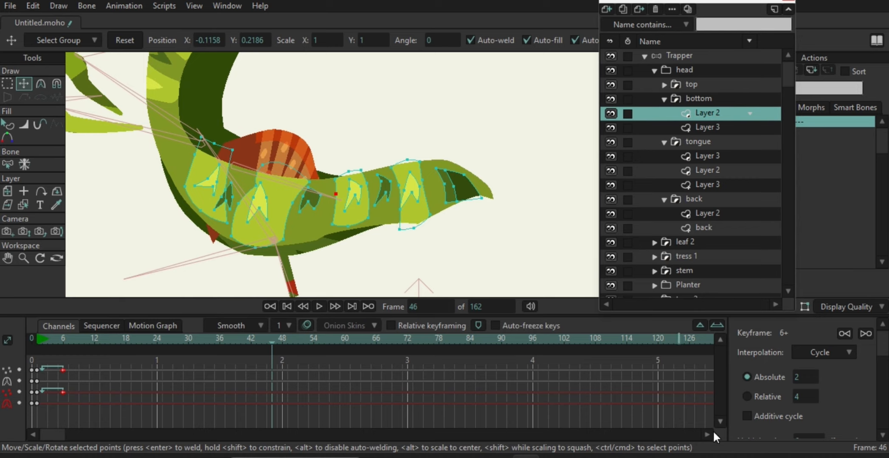
Step: Return the frame 6 keys to Smooth interpolation and delete Layer 2's keyframes at frames 1 and 6
left_click(830, 354)
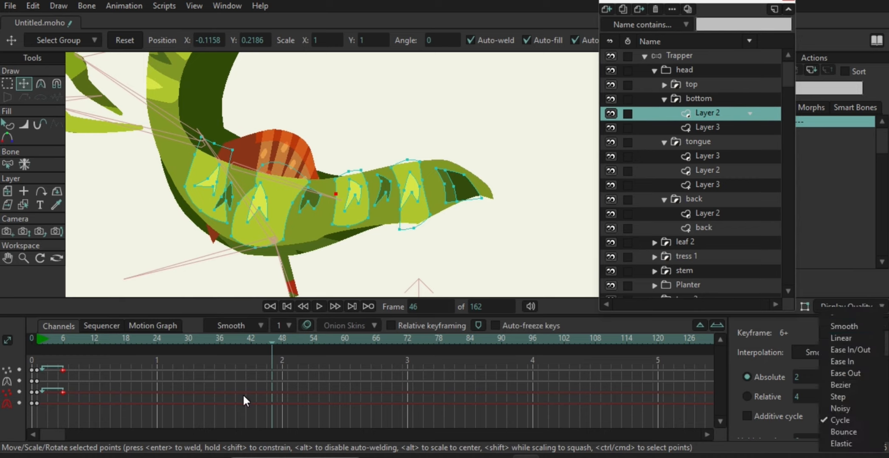
left_click(90, 427)
left_click_drag(100, 414, 37, 378)
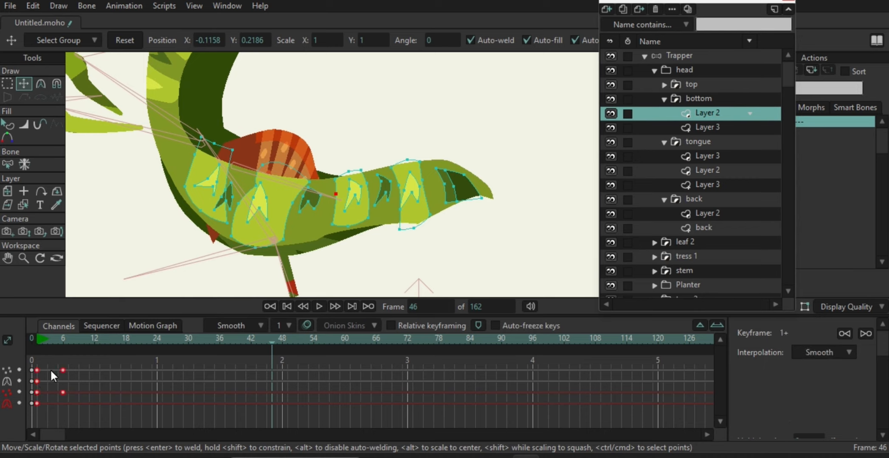
key("Delete")
Step: View the whole plant with the Trapper bone layer selected and scrub to frame 114 to review the animation
scroll(365, 248, "down", 6)
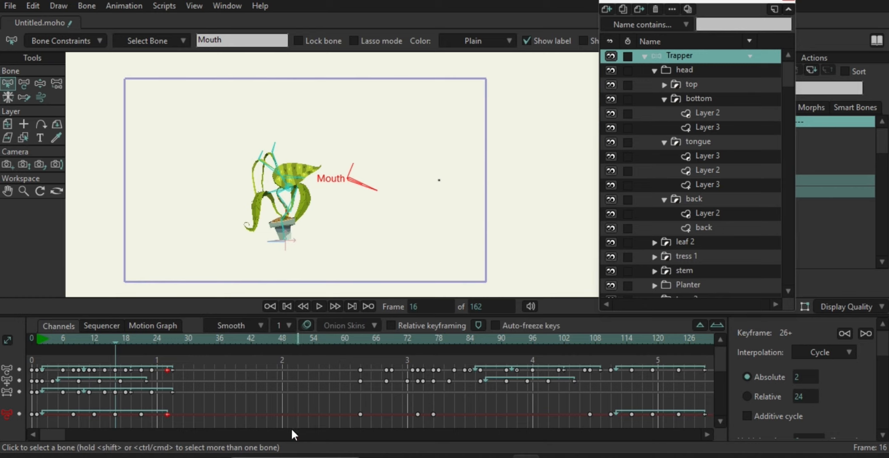
left_click_drag(63, 343, 627, 373)
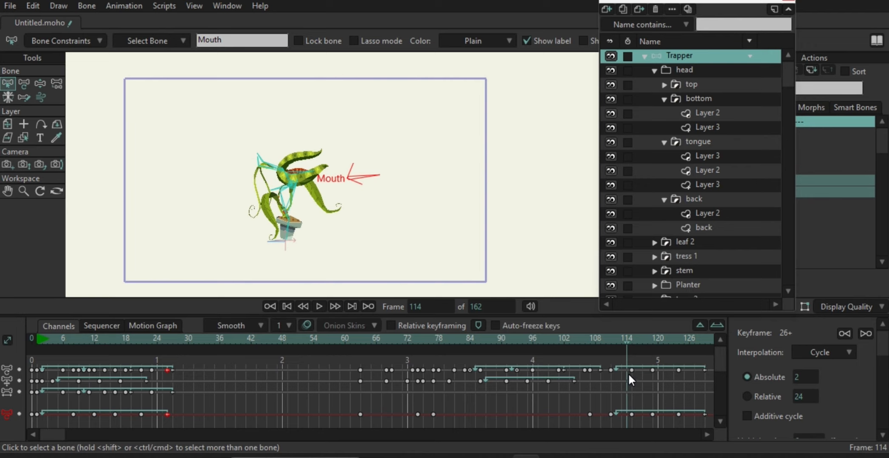